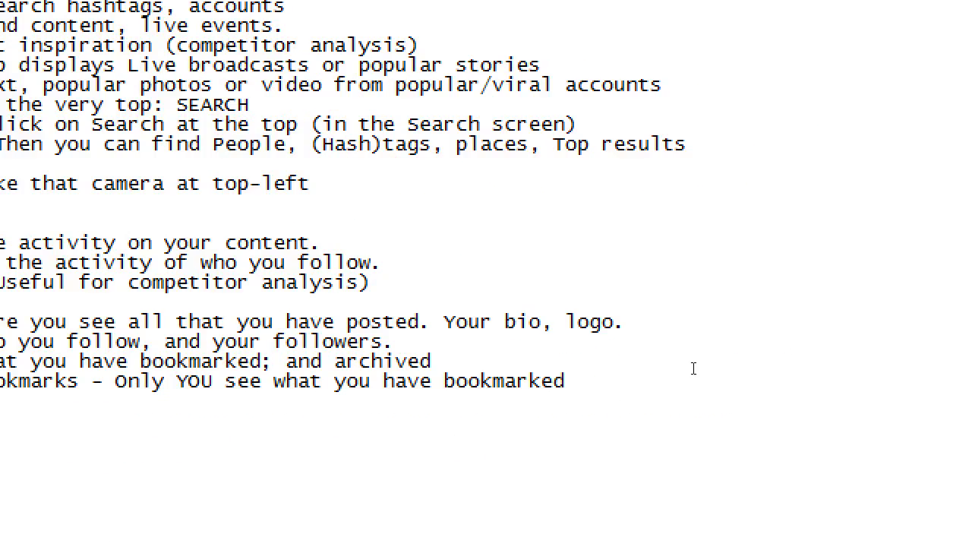
- Add an indented 'Archives - Hide your posts to show again later' line under Bookmarks
click(167, 421)
key(Up)
key(Tab)
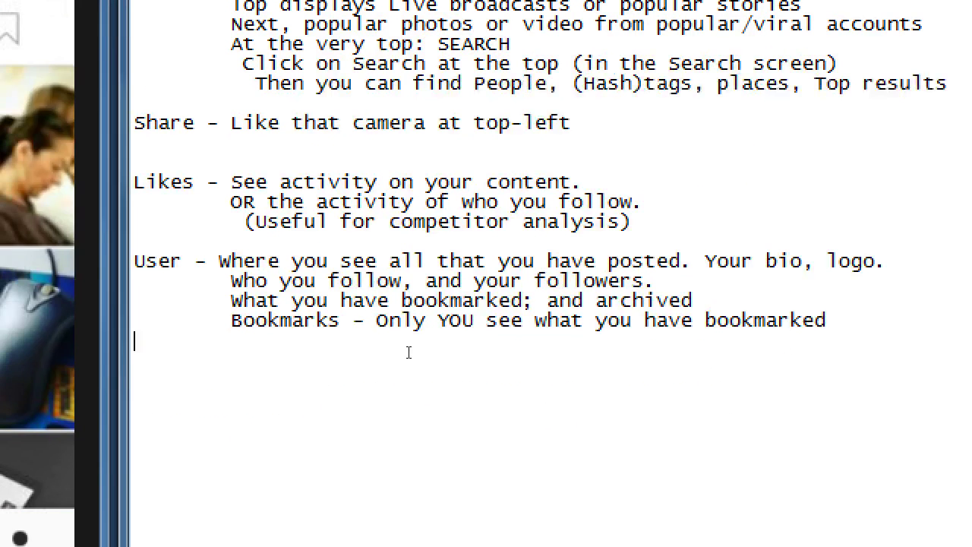
text(Archives - )
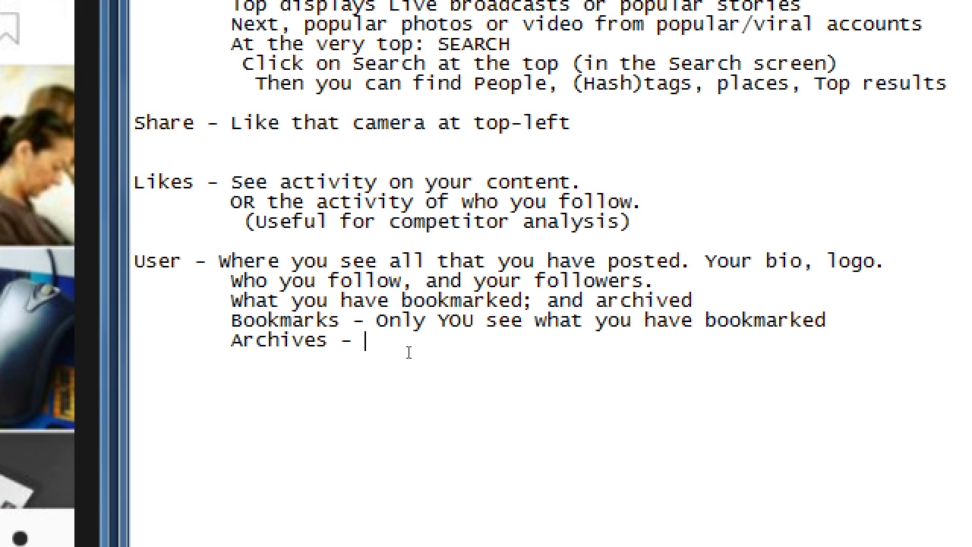
text(Hide your posts)
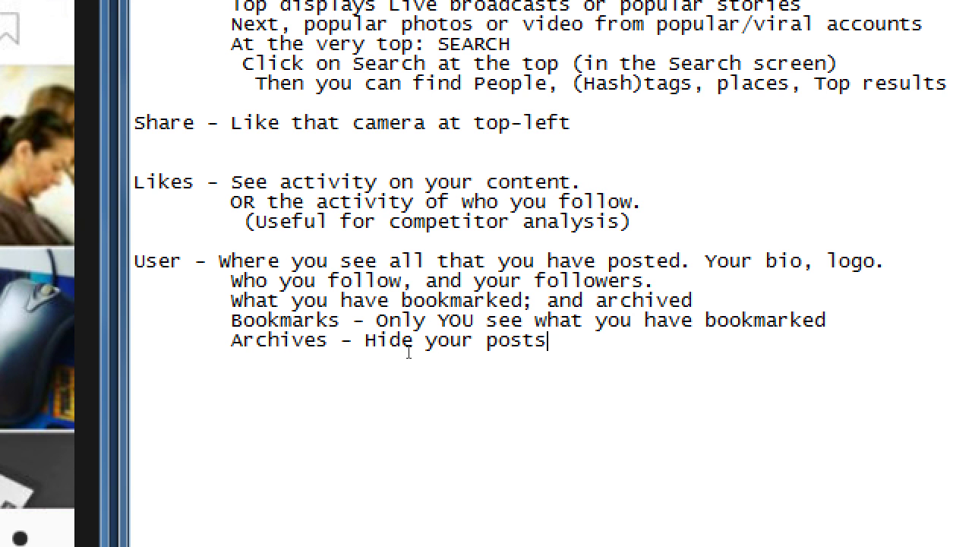
text( to show ag)
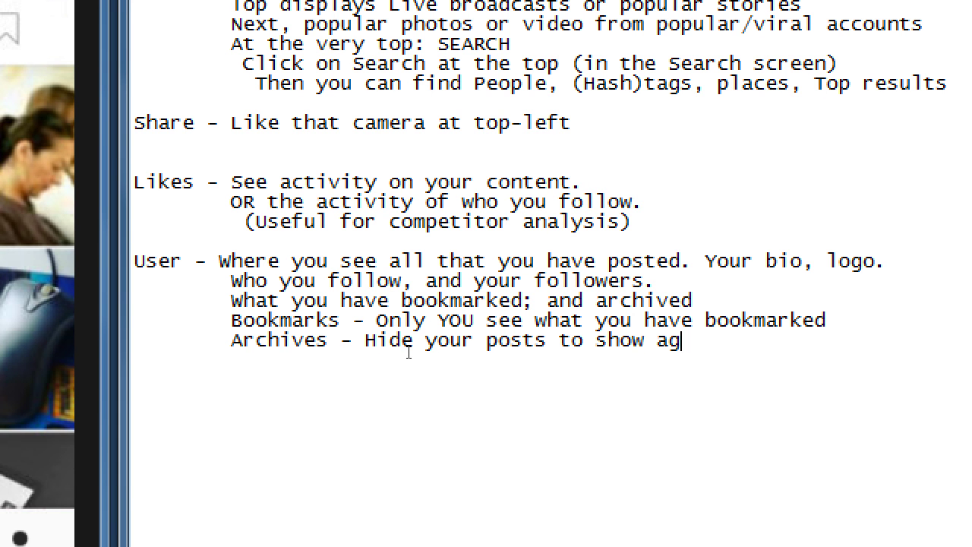
text(ain later)
- Add an indented 'Invite friends - add your friends other networks' line below it
key(Return)
key(Tab)
text(Invite)
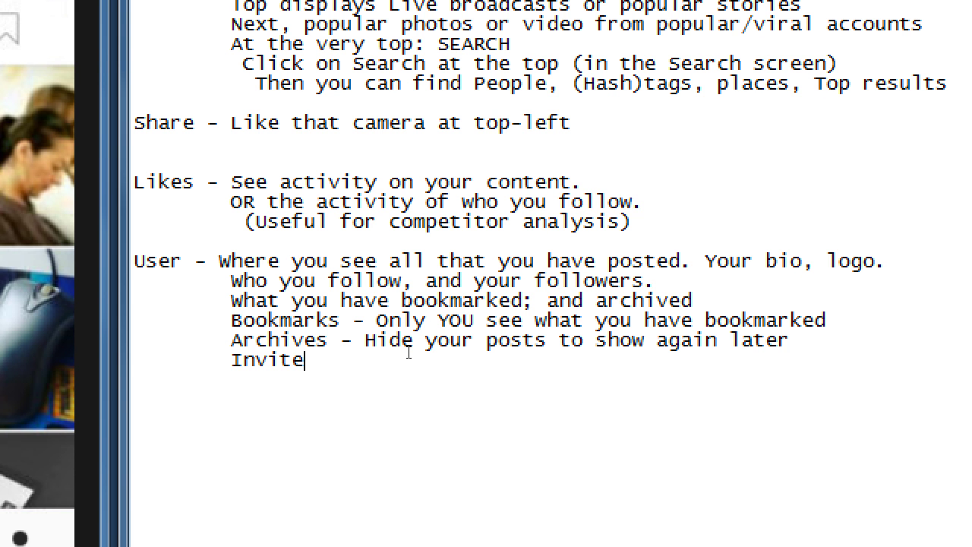
text( friends - add y)
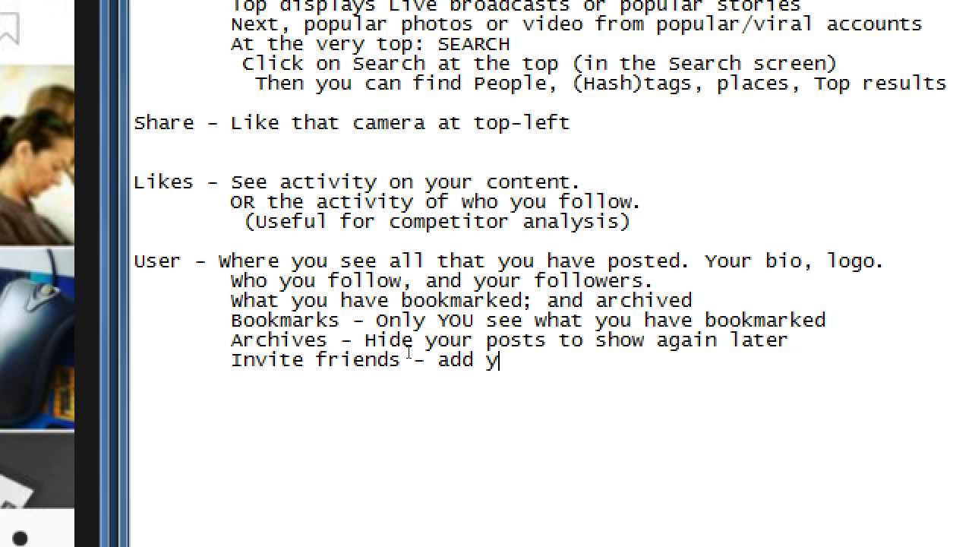
text(our friends other net)
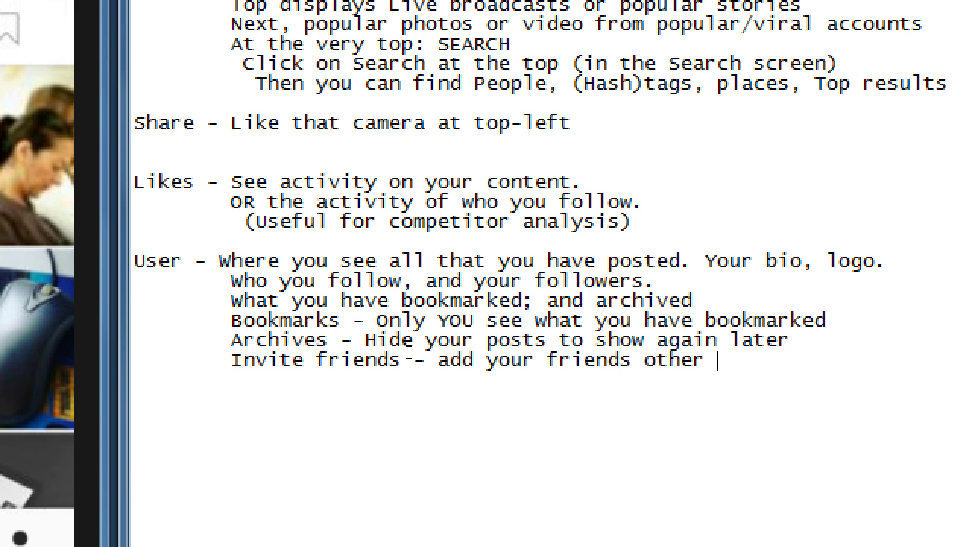
text(works)
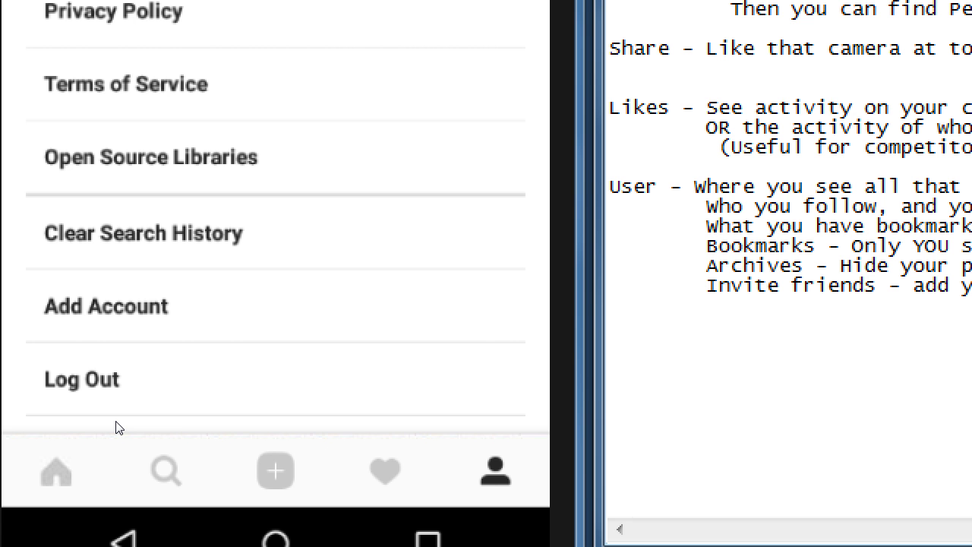
- Return Instagram to the profile page and begin an 'Options - Check' line in the notes
scroll(115, 428, up, 10)
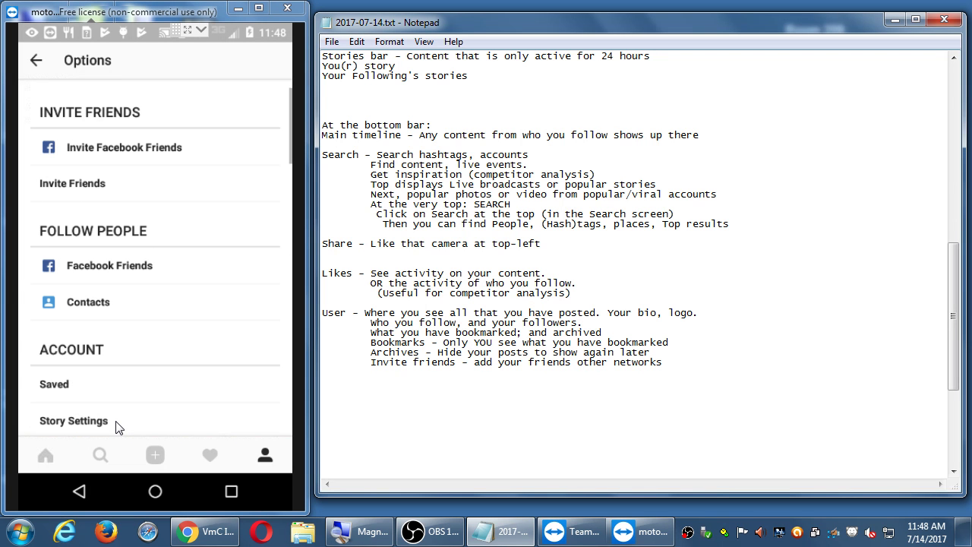
key(Escape)
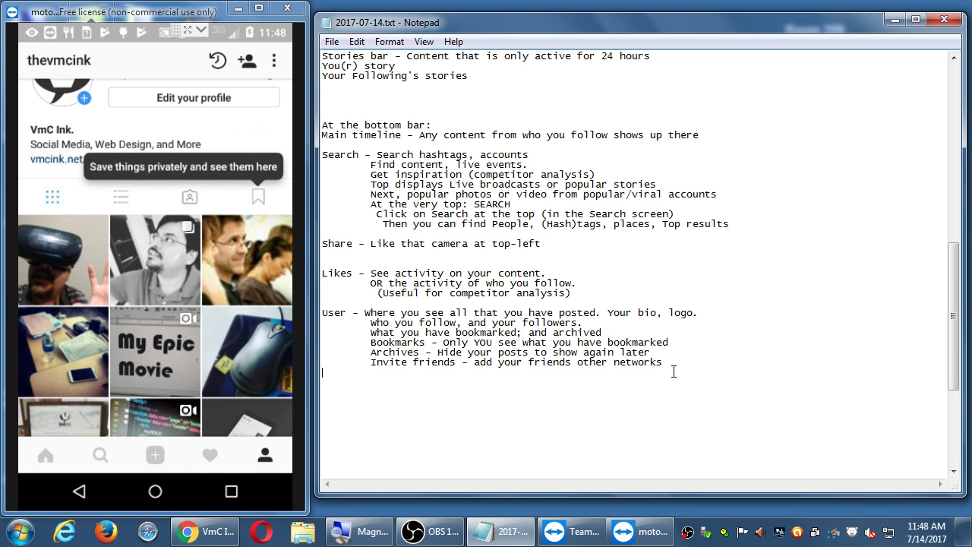
text(Options -)
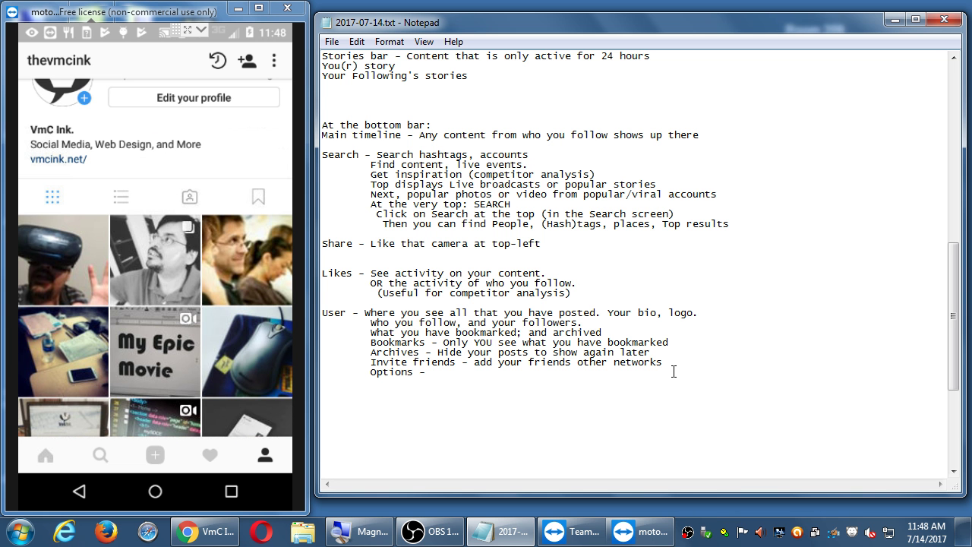
text( Check)
- Insert '(Android - three dots; iPhone gear)' before 'Check' and fix the ending to 'options for your account'
text(optoins)
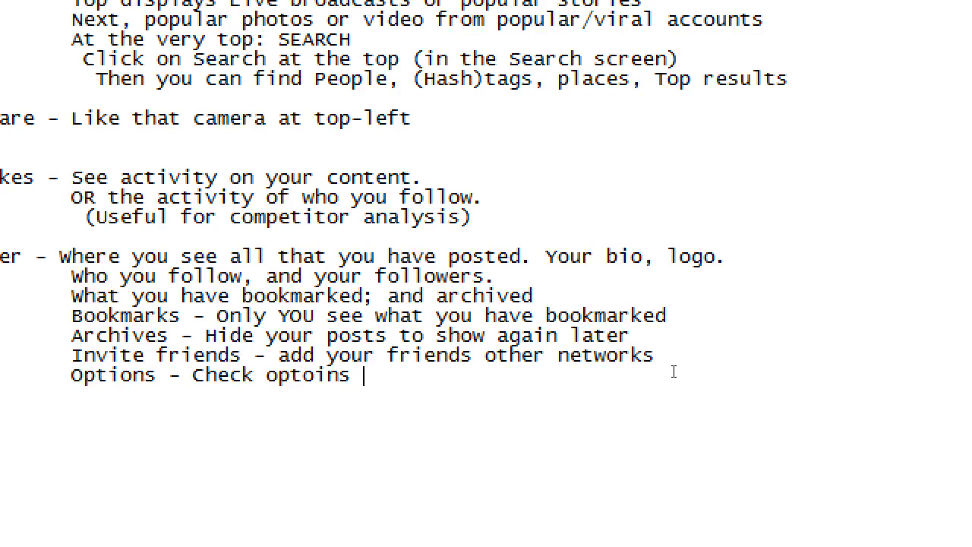
key(ctrl+Left)
key(ctrl+Left)
key(Left)
text((Androi)
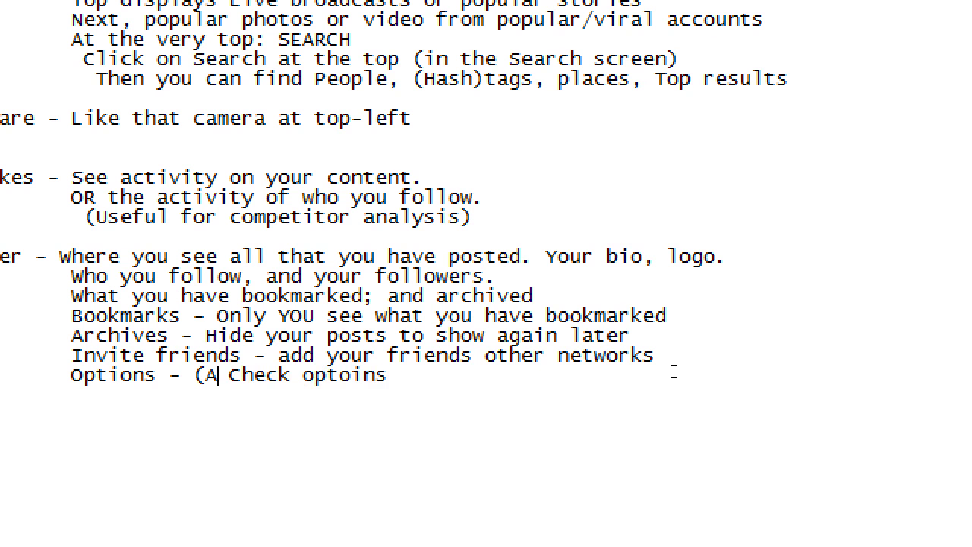
text(d - three do)
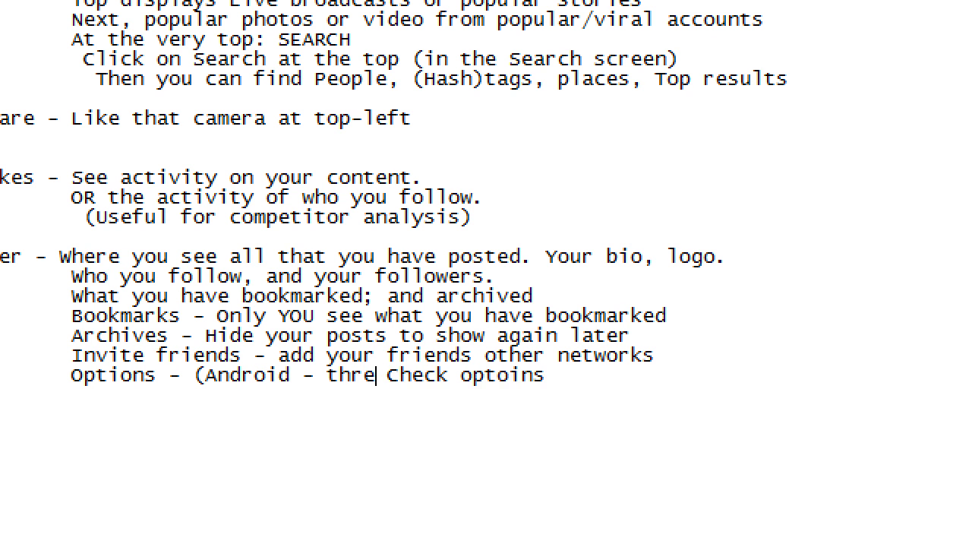
text(ts; i)
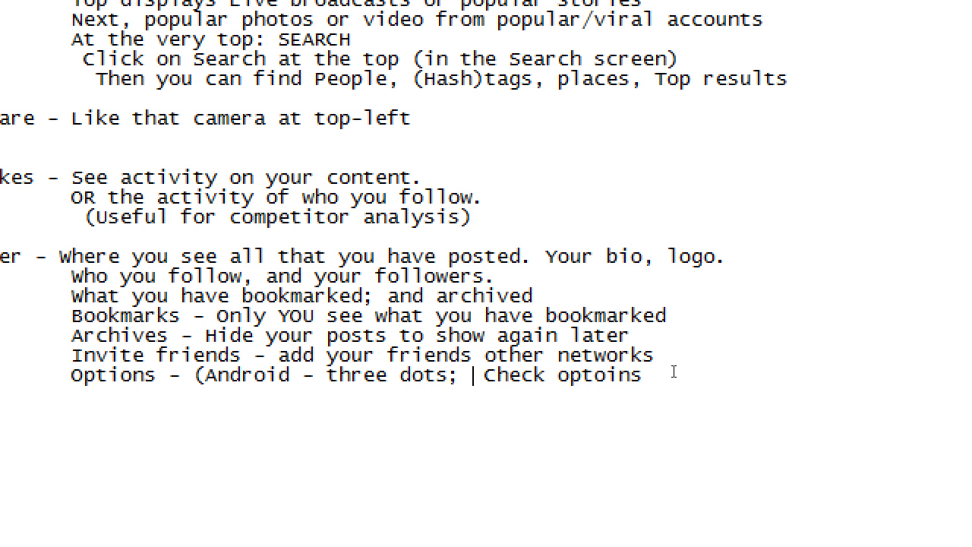
text(Phone ge)
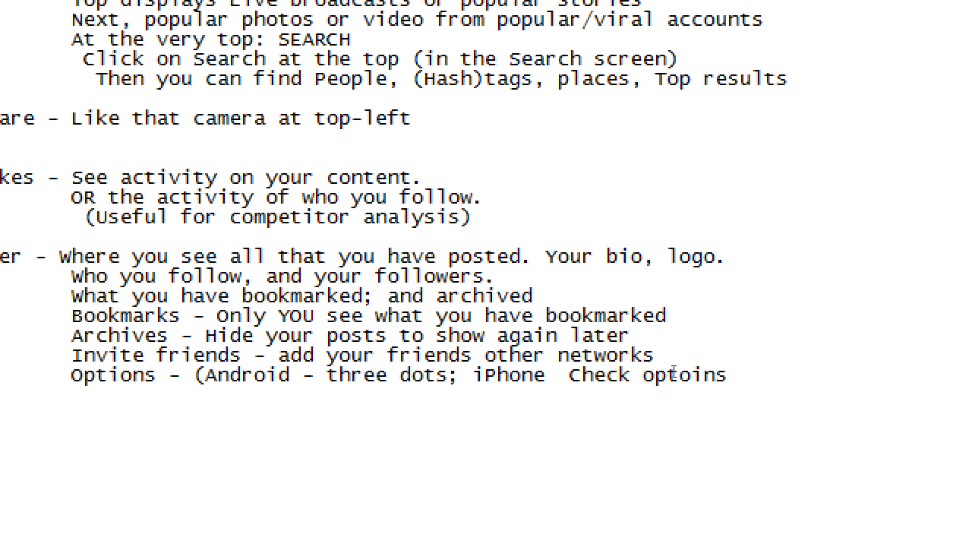
text(ar))
key(End)
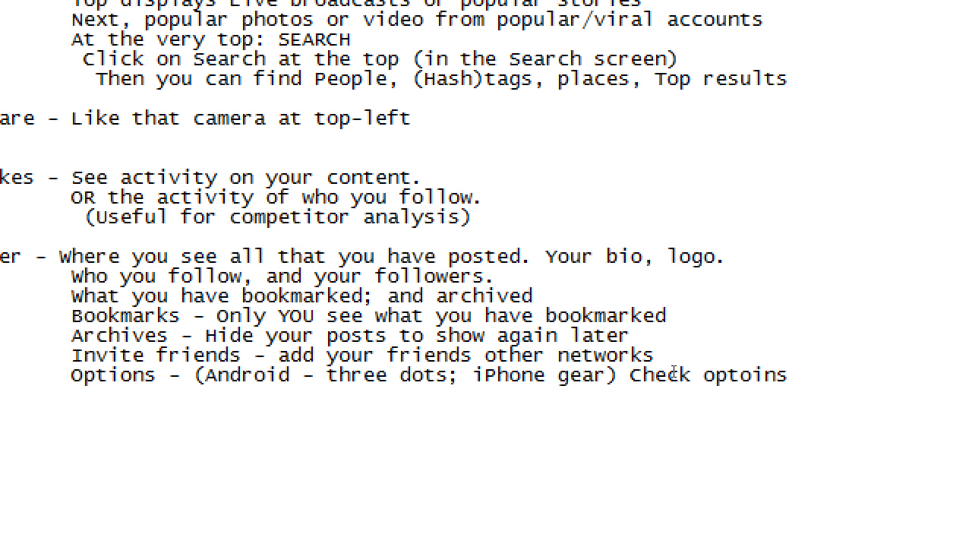
key(BackSpace)
key(BackSpace)
key(BackSpace)
key(BackSpace)
key(BackSpace)
text(ions for your accou)
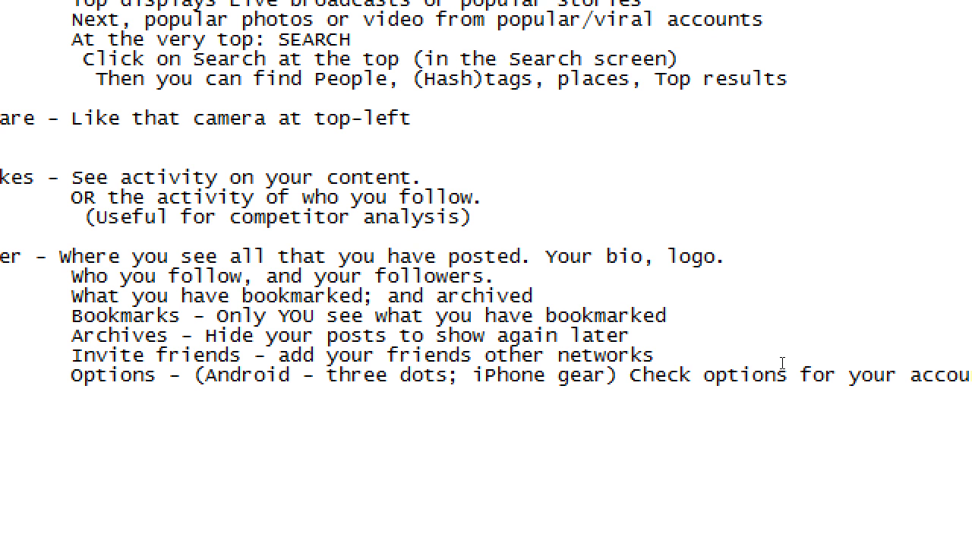
text(nt.)
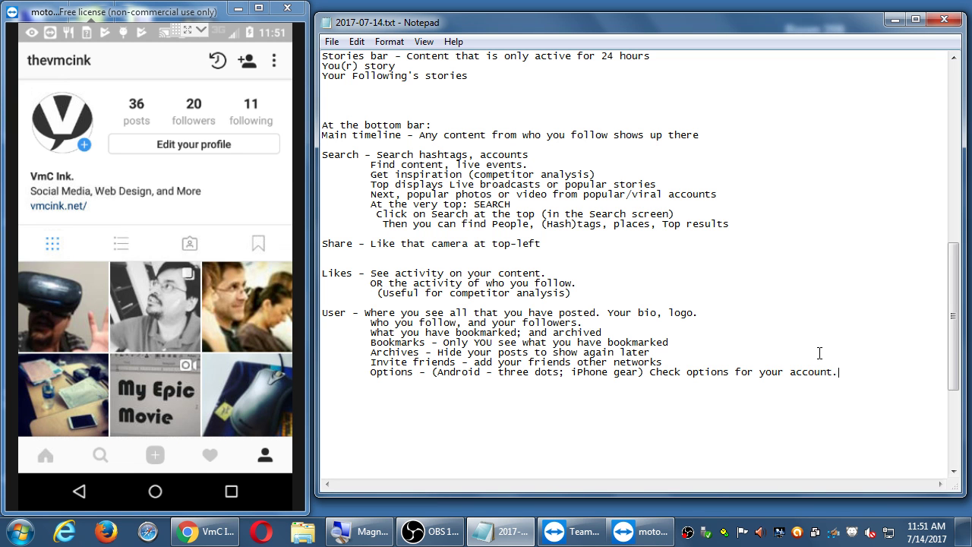
- Start a new line below the finished Options entry
key(Return)
key(Return)
key(Return)
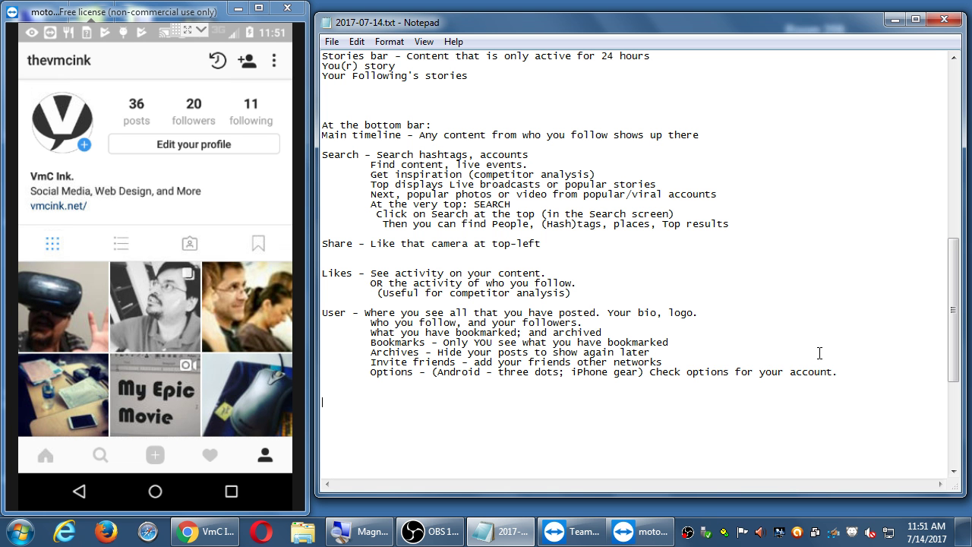